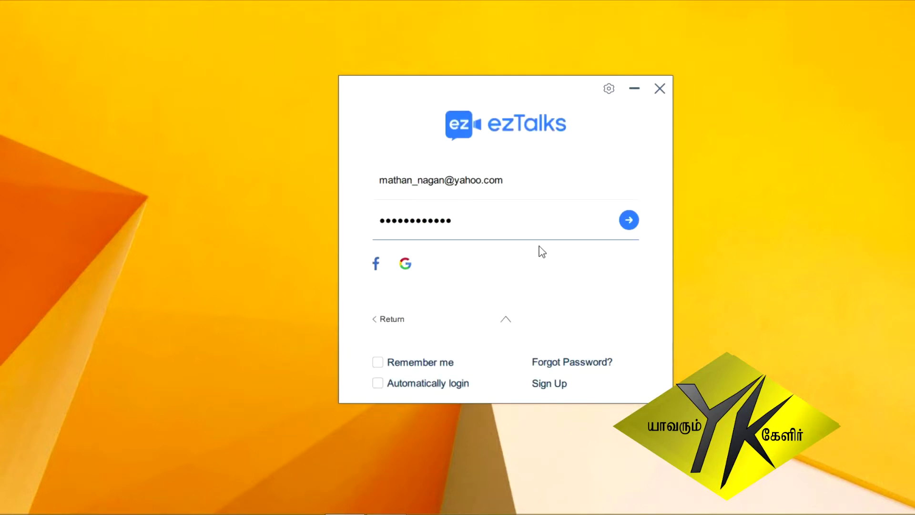
Sign in with the account credentials already filled in and move the main window to the opposite side of the desktop
{"action": "left_click", "coordinate": [629, 220]}
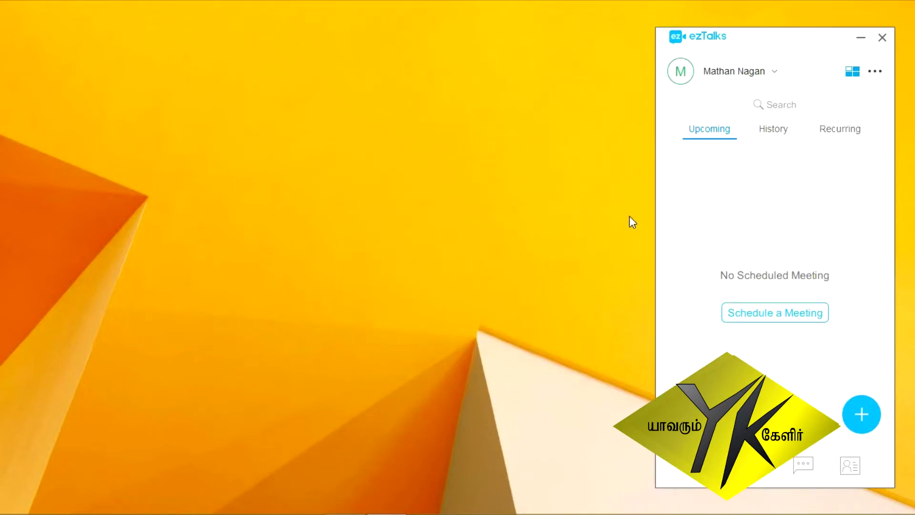
{"action": "left_click_drag", "start_coordinate": [792, 44], "coordinate": [276, 45]}
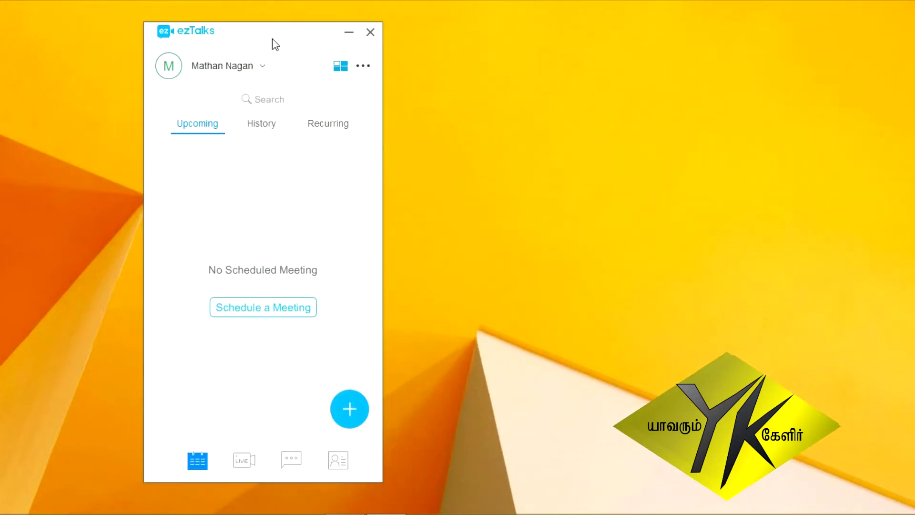
Look through the History and Recurring meeting lists and return to the Upcoming list
{"action": "left_click", "coordinate": [261, 127]}
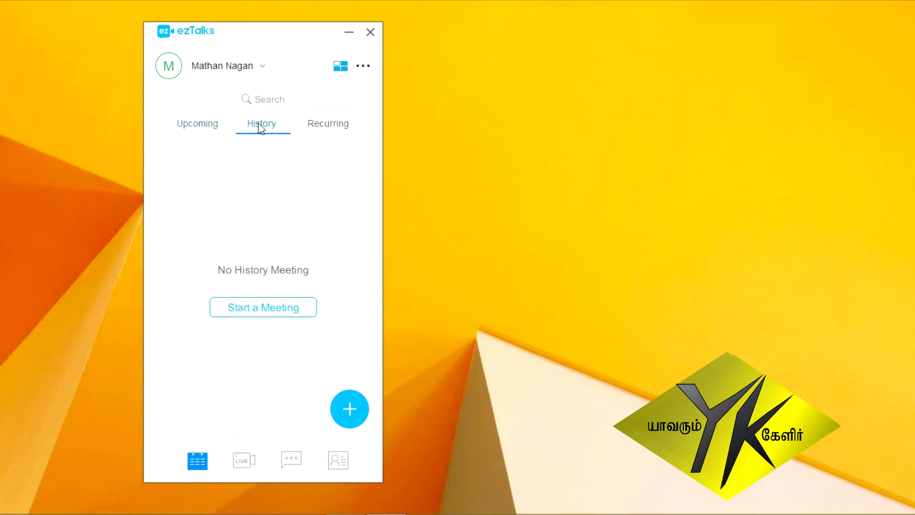
{"action": "left_click", "coordinate": [330, 125]}
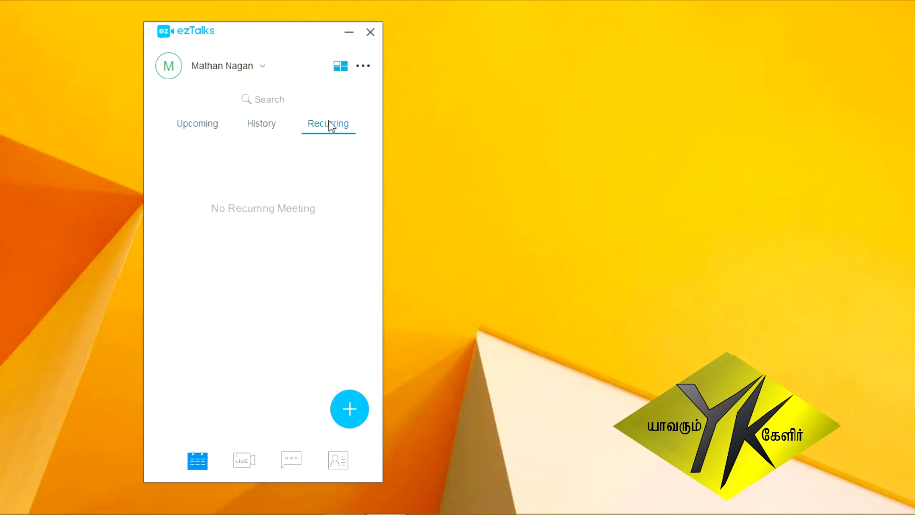
{"action": "left_click", "coordinate": [205, 135]}
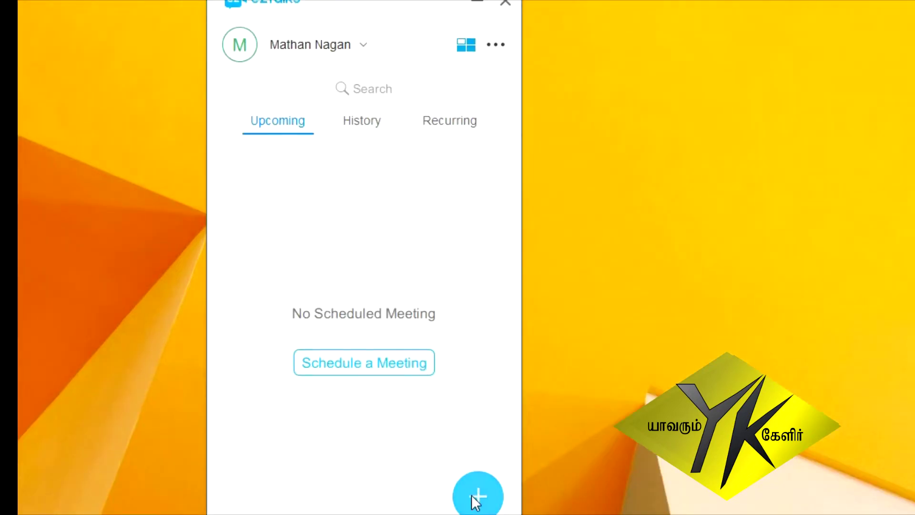
View the quick actions for scheduling, starting or joining a meeting and sharing the screen, and close them
{"action": "left_click", "coordinate": [478, 495]}
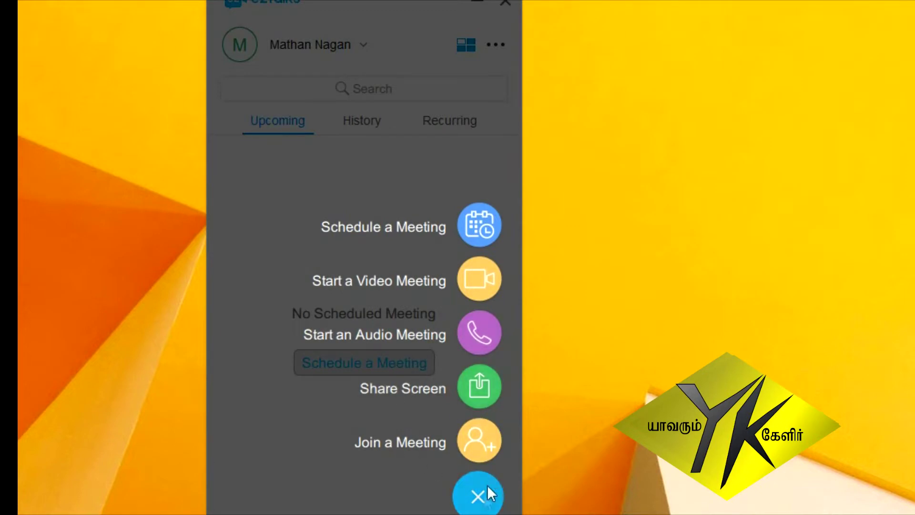
{"action": "left_click", "coordinate": [480, 496]}
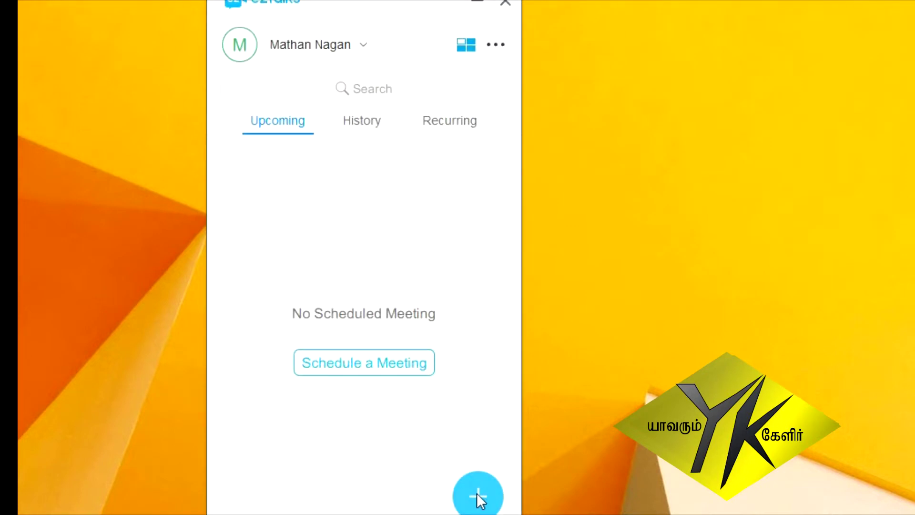
{"action": "left_click", "coordinate": [477, 493]}
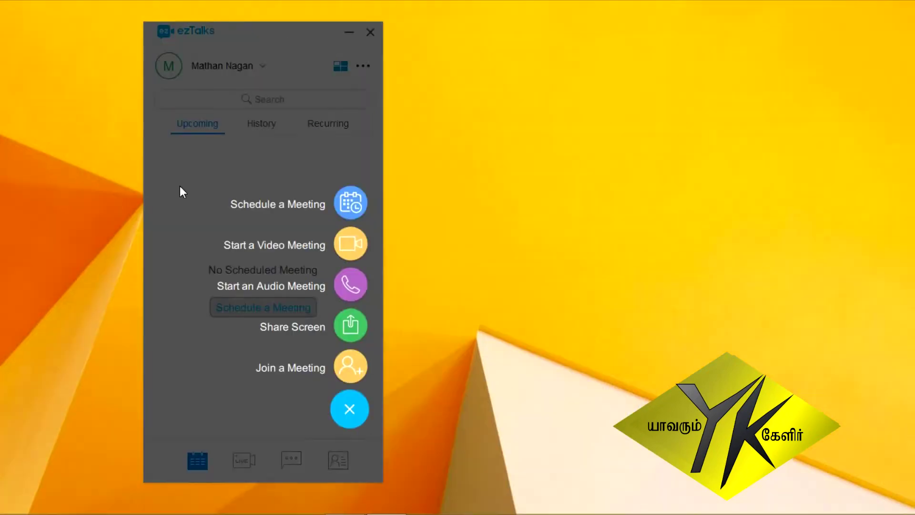
{"action": "left_click", "coordinate": [254, 204]}
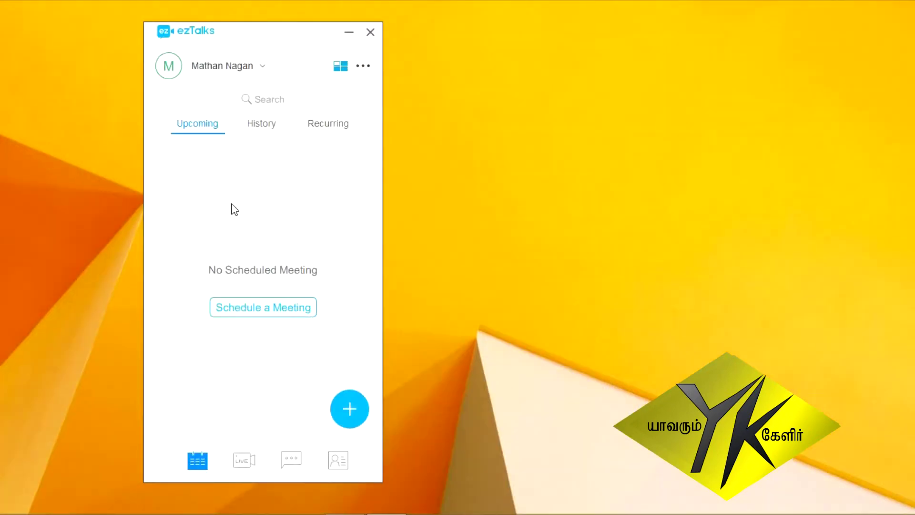
Open the form for scheduling a new meeting and check its duration hours setting
{"action": "left_click", "coordinate": [278, 310]}
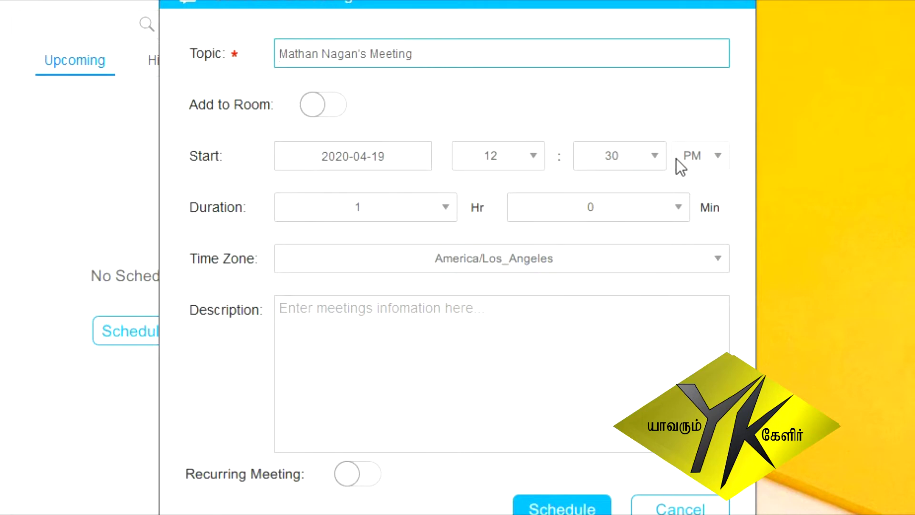
{"action": "left_click", "coordinate": [446, 207]}
{"action": "left_click", "coordinate": [446, 206]}
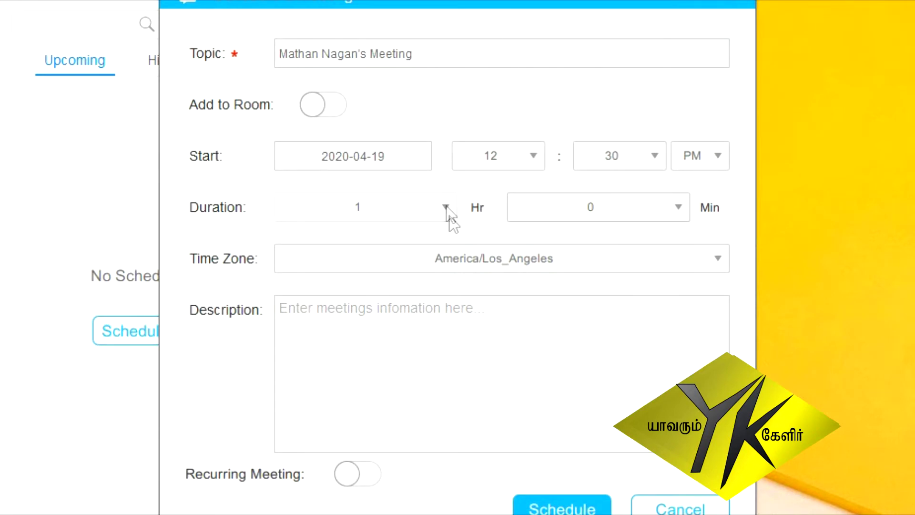
Set the meeting's time zone to Asia/Kolkata, leave the description empty and schedule the meeting
{"action": "left_click", "coordinate": [514, 256]}
{"action": "scroll", "coordinate": [507, 305], "scroll_direction": "down", "scroll_amount": 5}
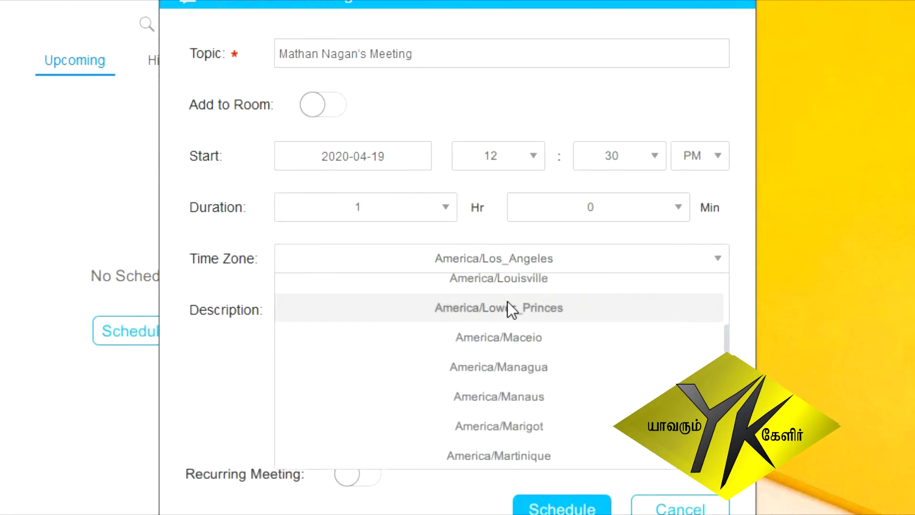
{"action": "scroll", "coordinate": [508, 335], "scroll_direction": "down", "scroll_amount": 15}
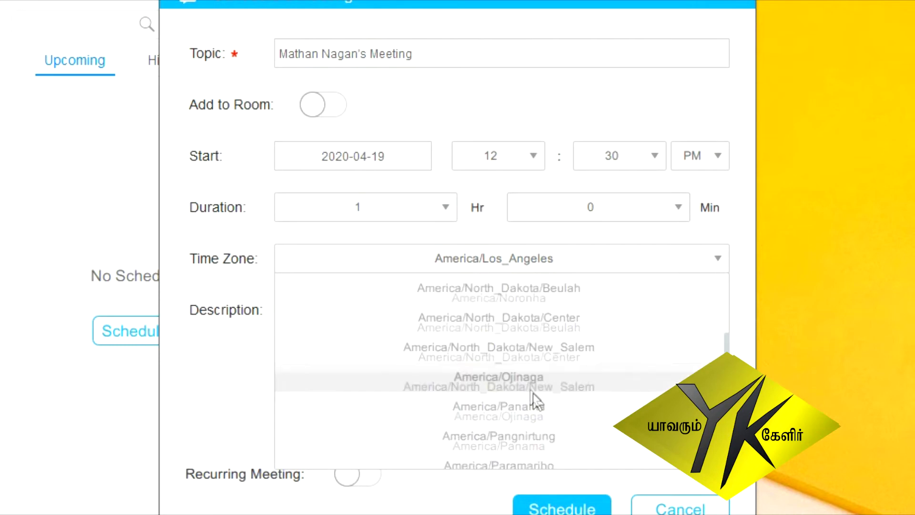
{"action": "scroll", "coordinate": [542, 410], "scroll_direction": "down", "scroll_amount": 6}
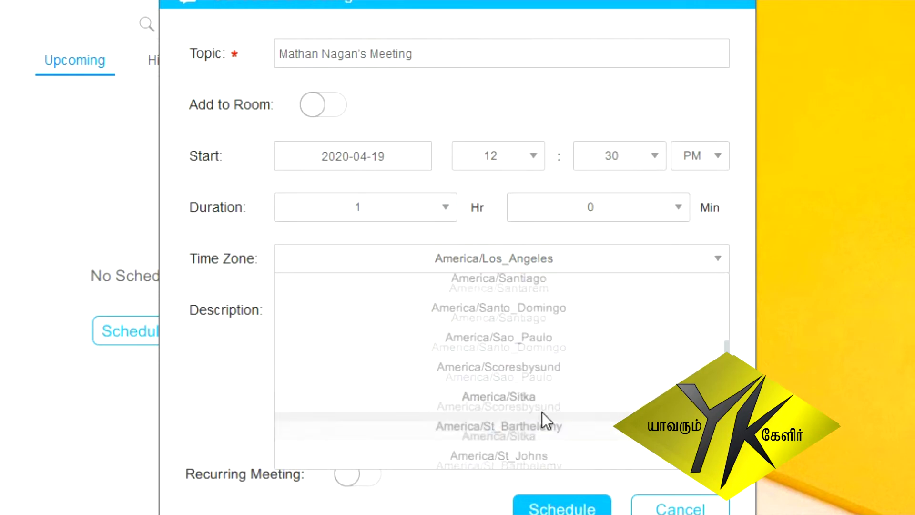
{"action": "scroll", "coordinate": [542, 410], "scroll_direction": "down", "scroll_amount": 15}
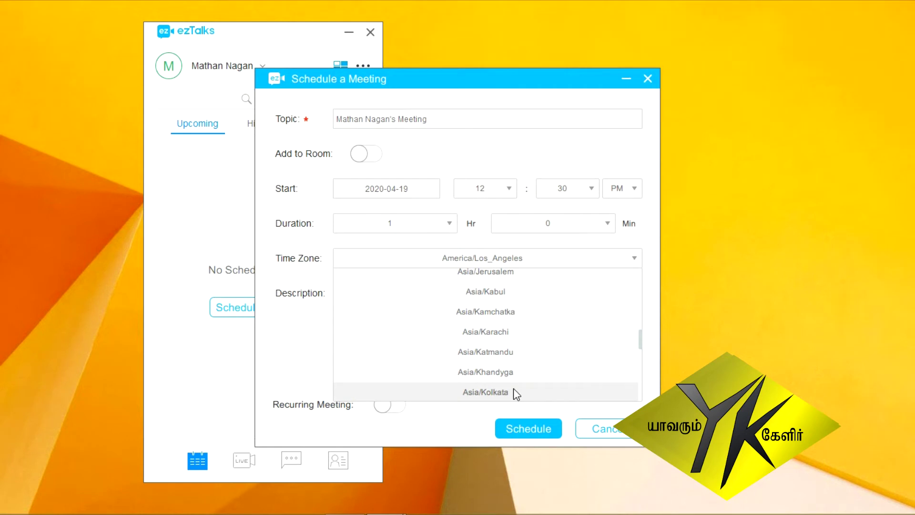
{"action": "left_click", "coordinate": [514, 388]}
{"action": "left_click", "coordinate": [387, 325]}
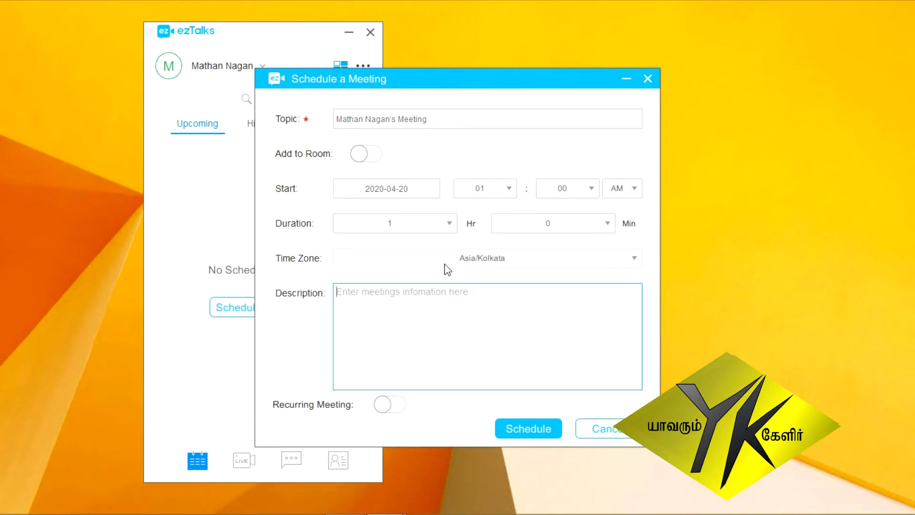
{"action": "left_click", "coordinate": [519, 431]}
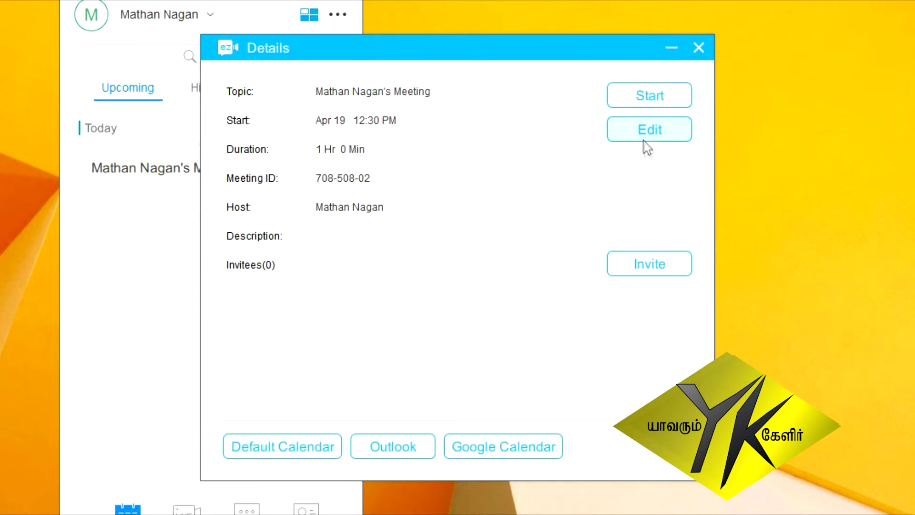
Copy the scheduled meeting's invitation text and paste it into a new Notepad document
{"action": "left_click", "coordinate": [682, 266]}
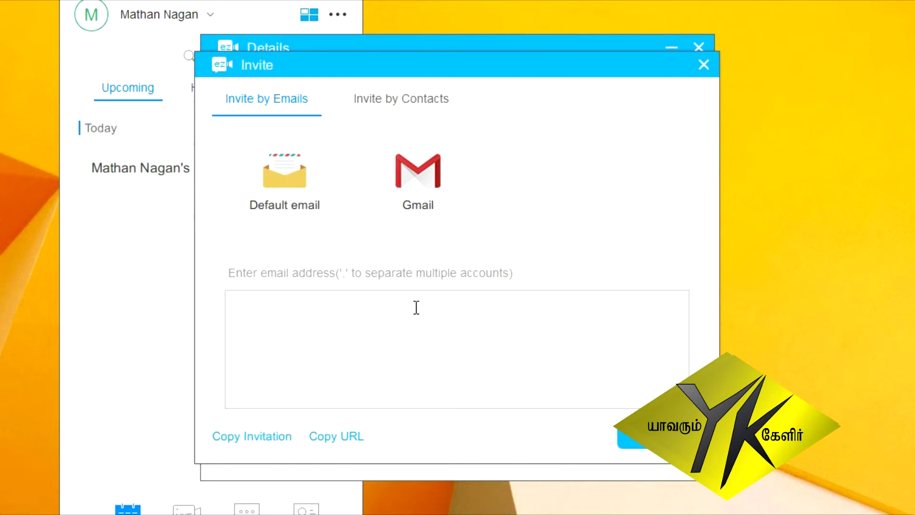
{"action": "left_click", "coordinate": [262, 441]}
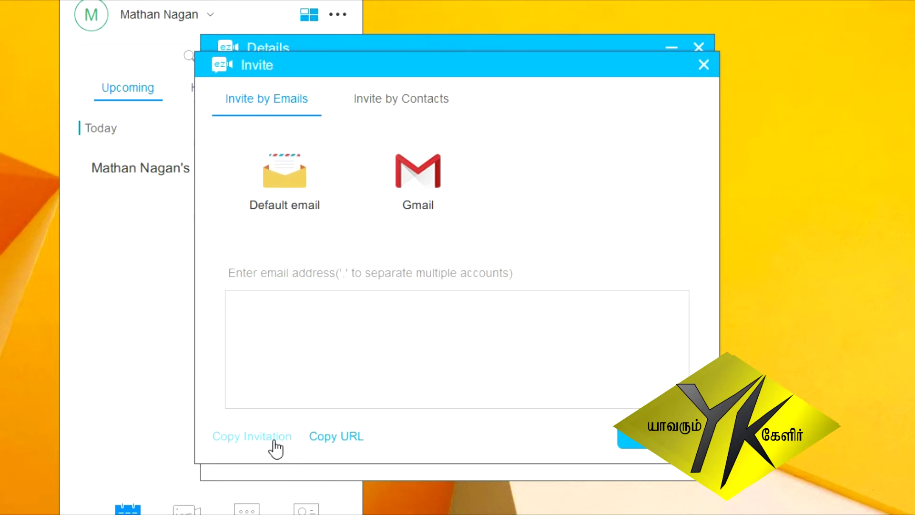
{"action": "right_click", "coordinate": [864, 107]}
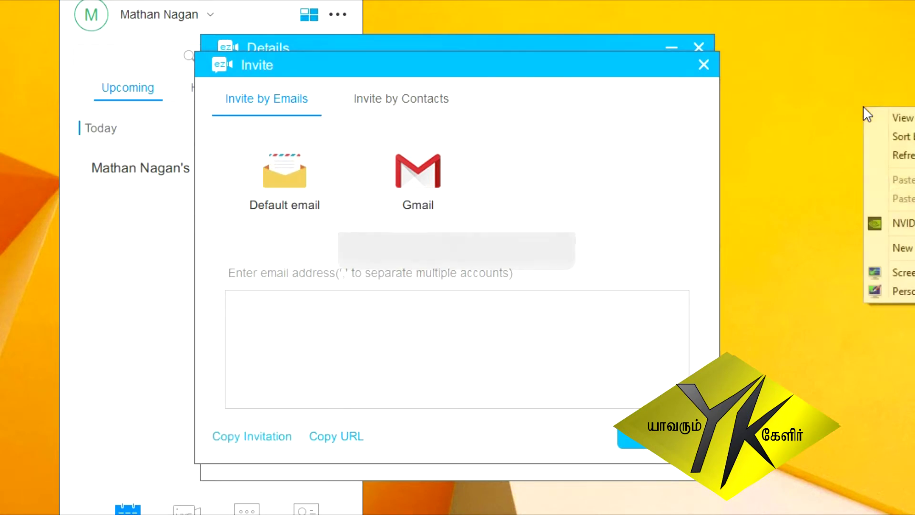
{"action": "mouse_move", "coordinate": [904, 254]}
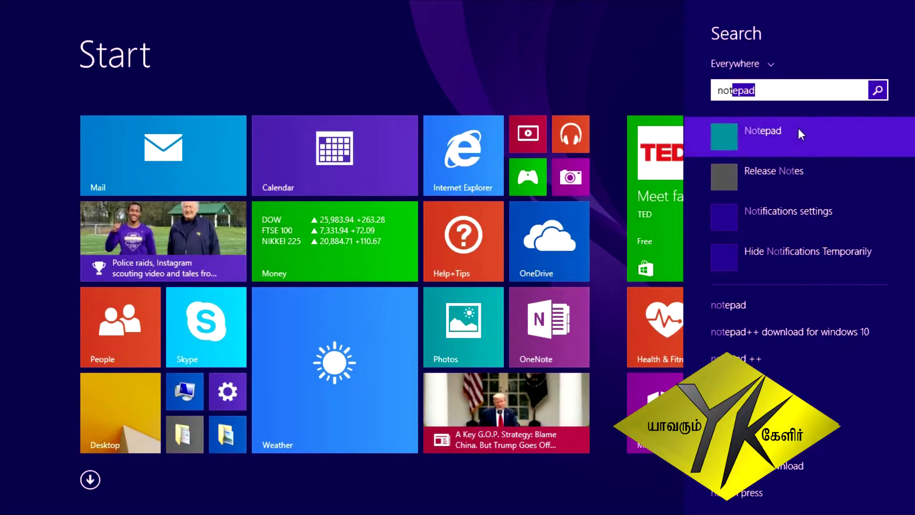
{"action": "left_click", "coordinate": [776, 141]}
{"action": "right_click", "coordinate": [371, 192]}
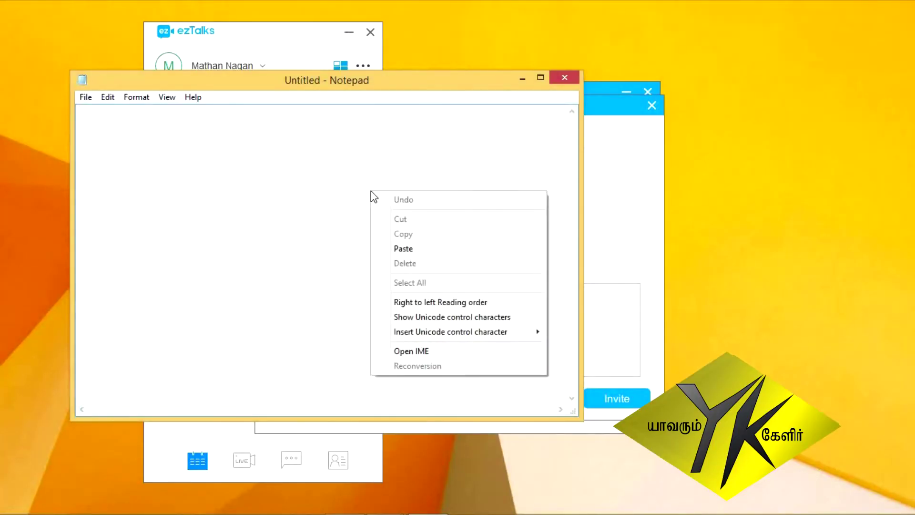
{"action": "left_click", "coordinate": [403, 249]}
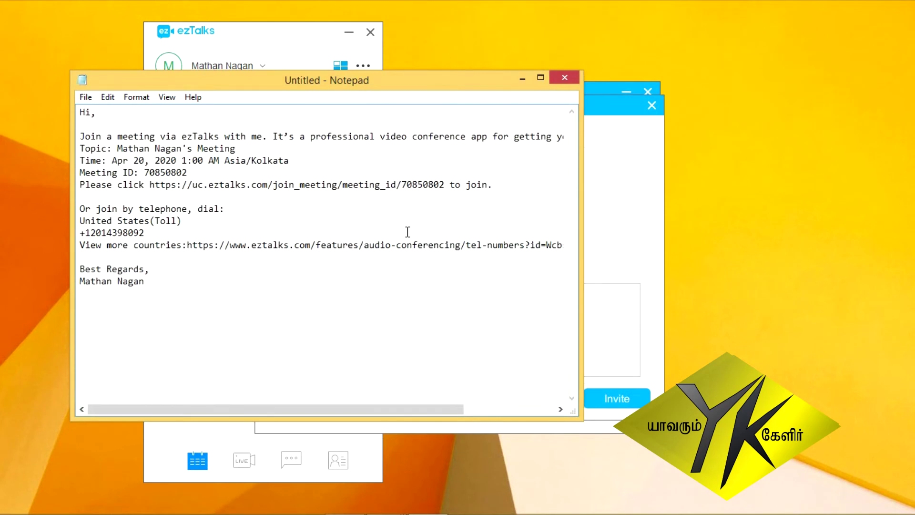
Highlight the meeting details, join link and meeting ID in the pasted invitation, and close Notepad without saving
{"action": "left_click_drag", "start_coordinate": [90, 138], "coordinate": [319, 173]}
{"action": "left_click", "coordinate": [337, 206]}
{"action": "left_click_drag", "start_coordinate": [511, 186], "coordinate": [151, 186]}
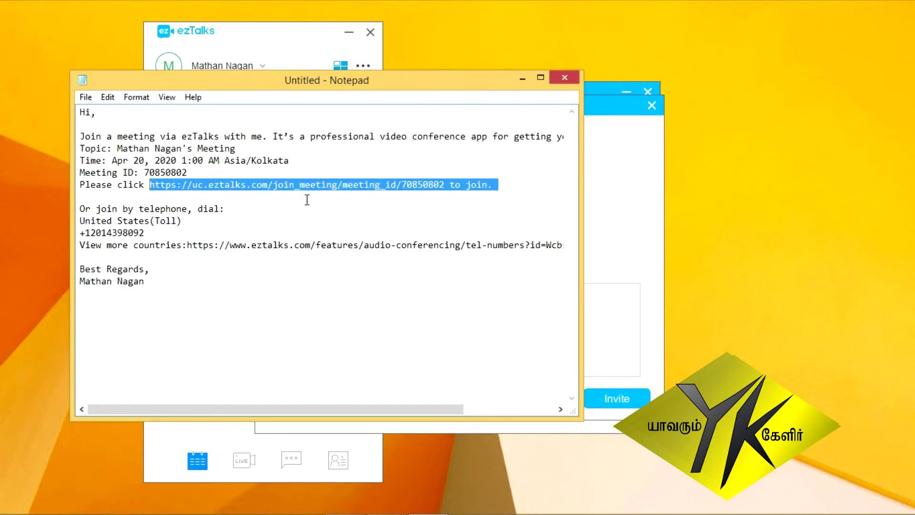
{"action": "left_click", "coordinate": [190, 173]}
{"action": "left_click_drag", "start_coordinate": [191, 174], "coordinate": [146, 174]}
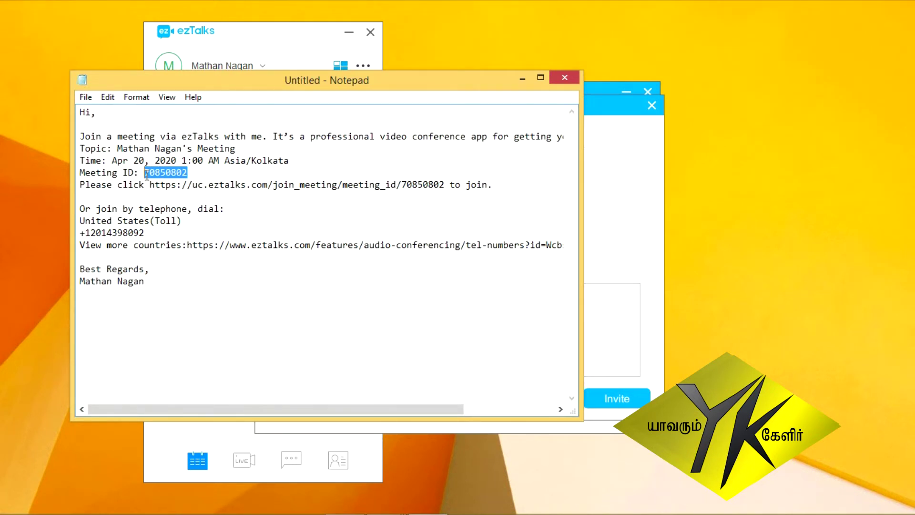
{"action": "left_click", "coordinate": [571, 79]}
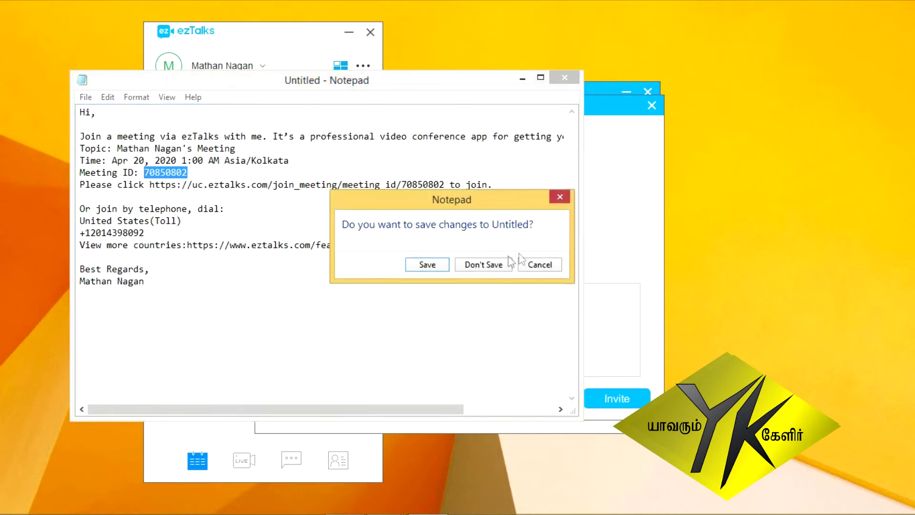
{"action": "left_click", "coordinate": [491, 265]}
Review the options for inviting by email and by contacts, and close the invite dialog without inviting anyone
{"action": "left_click", "coordinate": [467, 313]}
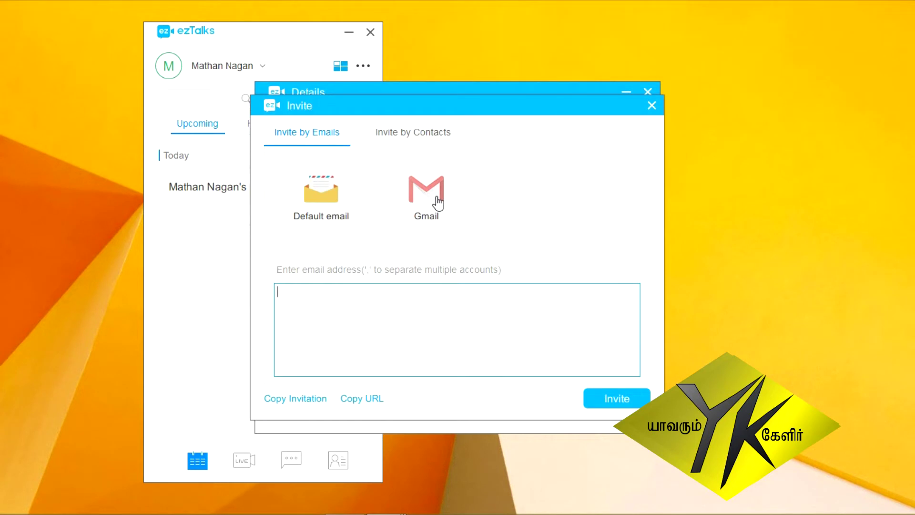
{"action": "left_click", "coordinate": [419, 134]}
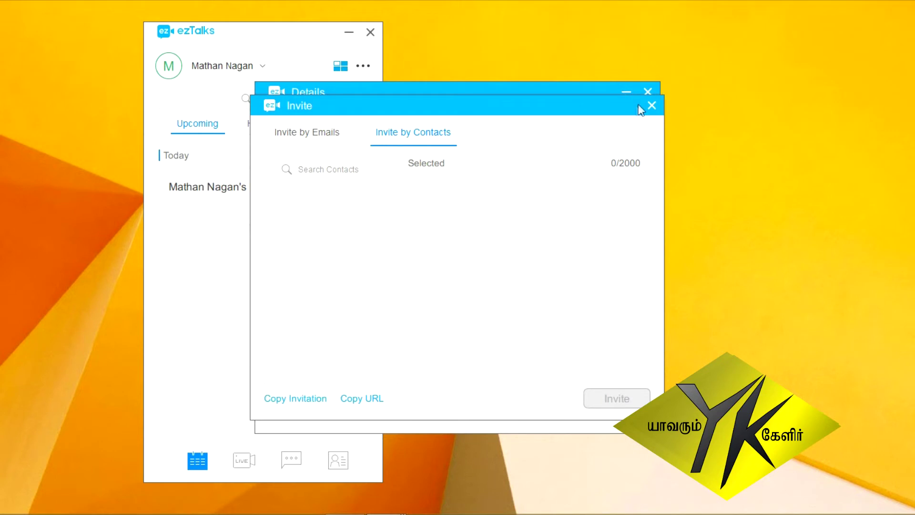
{"action": "left_click", "coordinate": [650, 109]}
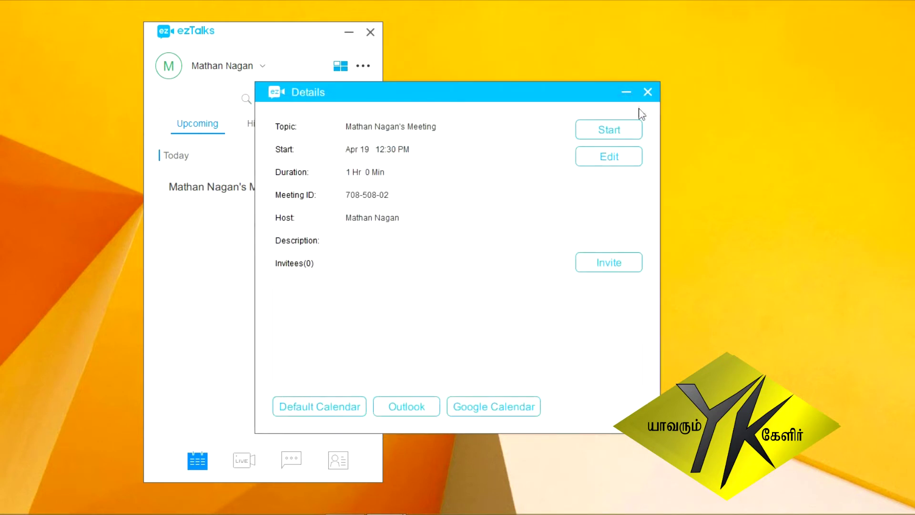
Start the scheduled meeting and join it with computer audio
{"action": "left_click", "coordinate": [607, 135]}
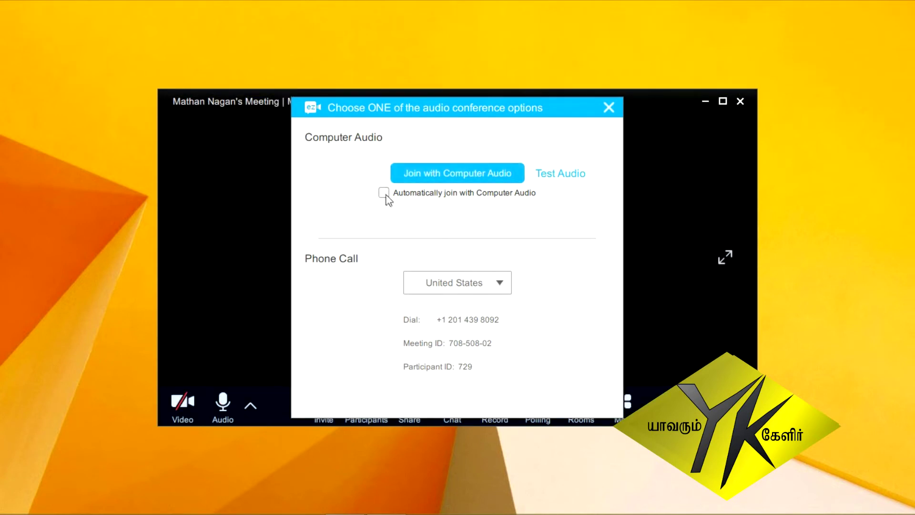
{"action": "left_click", "coordinate": [450, 174]}
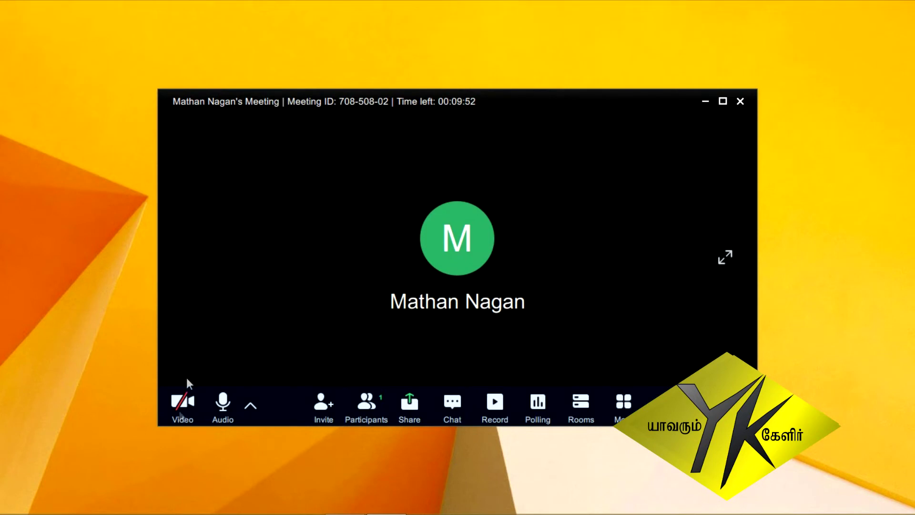
Check the available microphone and speaker devices and maximize the meeting window
{"action": "left_click", "coordinate": [246, 405]}
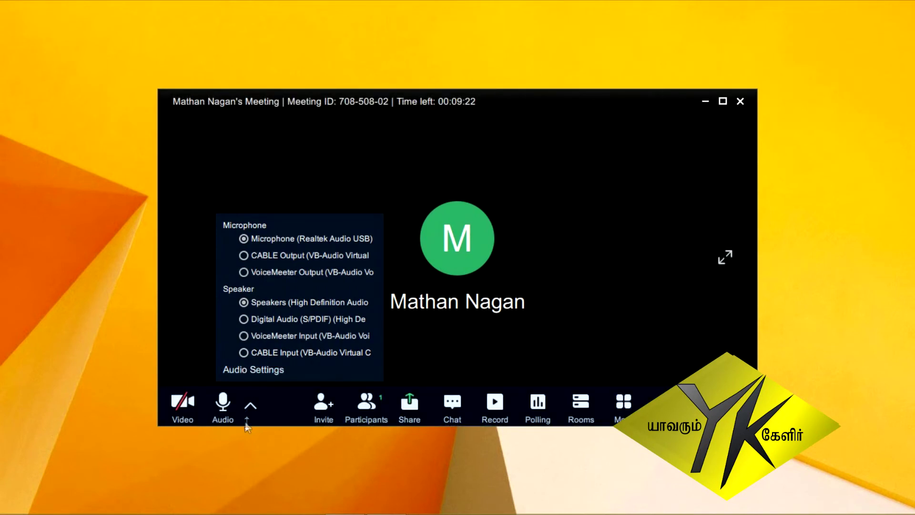
{"action": "left_click", "coordinate": [250, 405]}
{"action": "left_click", "coordinate": [251, 405]}
{"action": "left_click", "coordinate": [723, 101]}
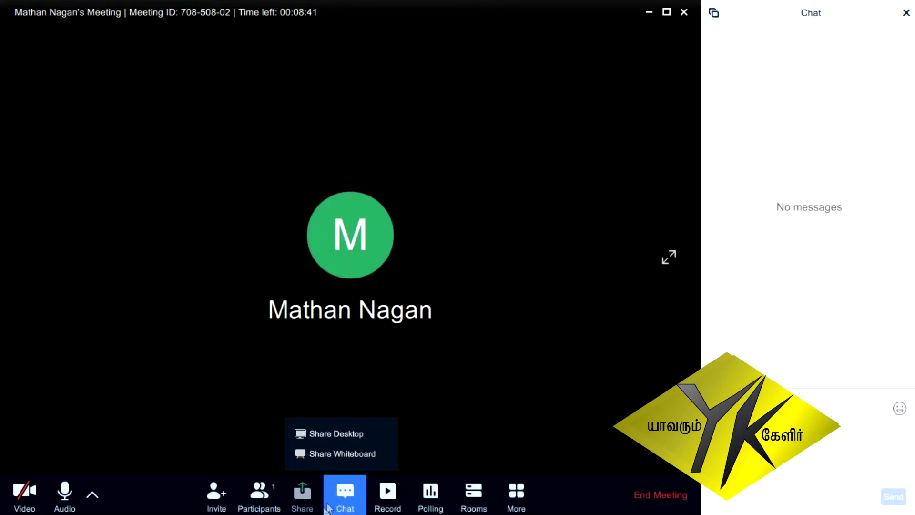
Close the chat panel and try to use the options for sharing the desktop or a whiteboard
{"action": "left_click", "coordinate": [333, 487]}
{"action": "left_click", "coordinate": [332, 487]}
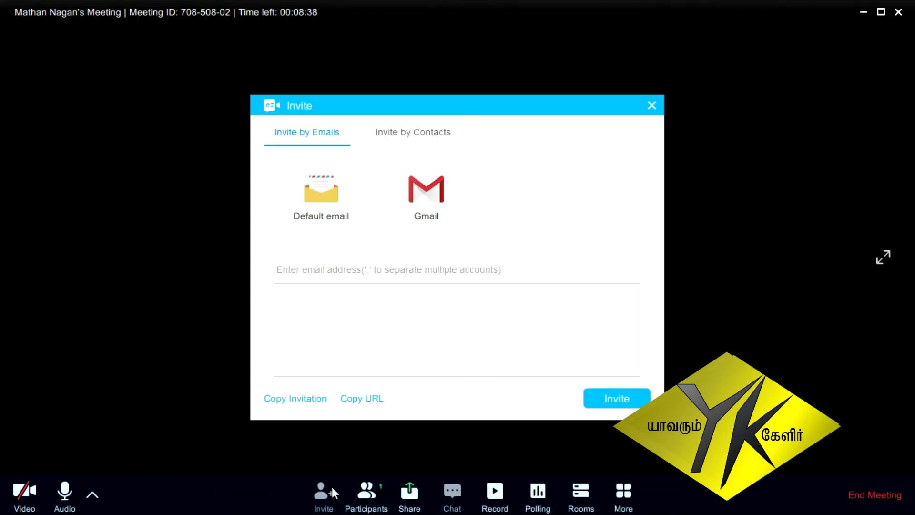
{"action": "left_click", "coordinate": [410, 495]}
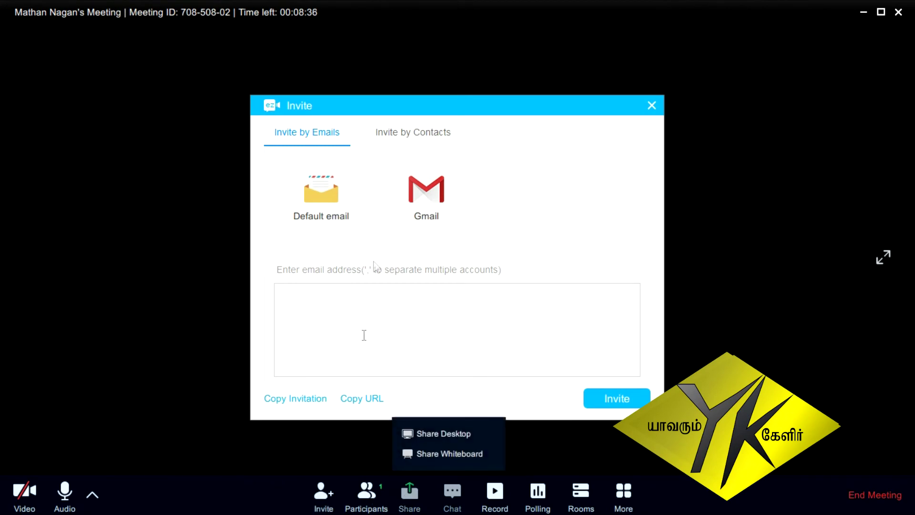
{"action": "left_click", "coordinate": [415, 507]}
{"action": "left_click", "coordinate": [414, 507]}
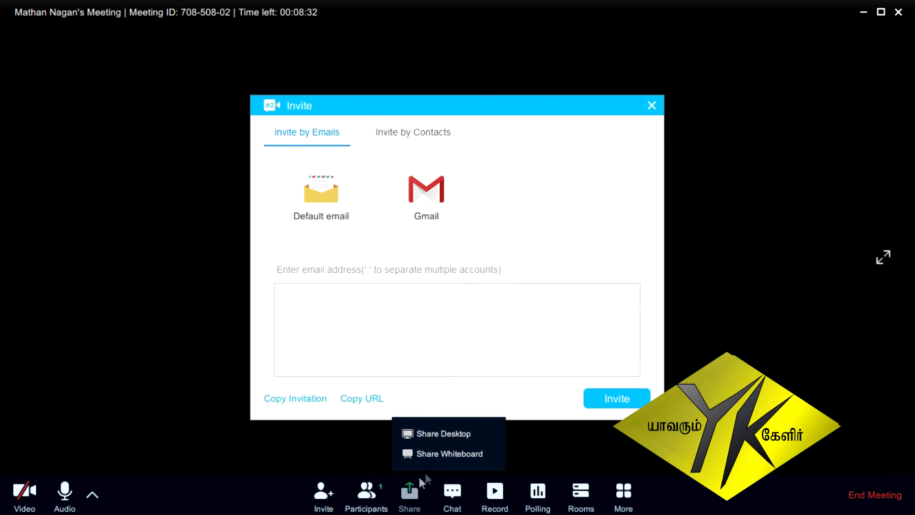
{"action": "left_click", "coordinate": [409, 488]}
{"action": "left_click", "coordinate": [409, 488]}
Restore the meeting window to its smaller size and close the invite dialog without inviting anyone
{"action": "left_click", "coordinate": [881, 12]}
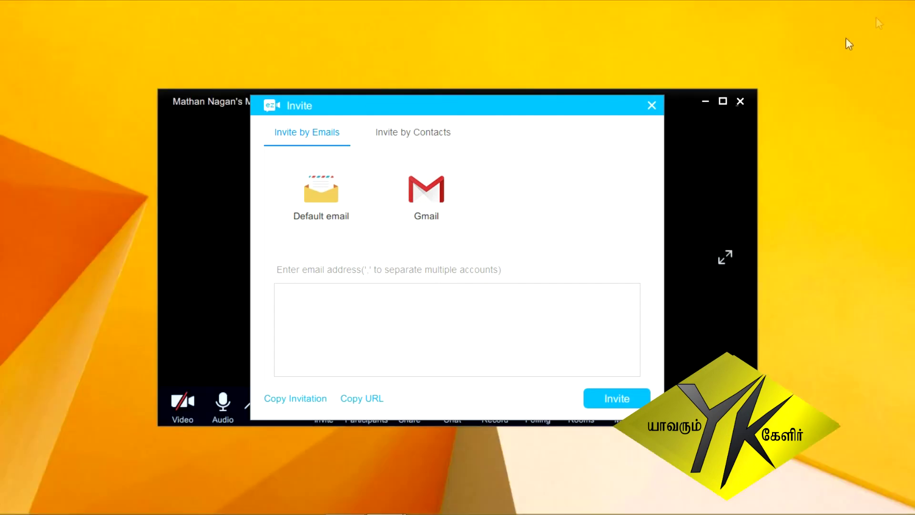
{"action": "left_click", "coordinate": [652, 105]}
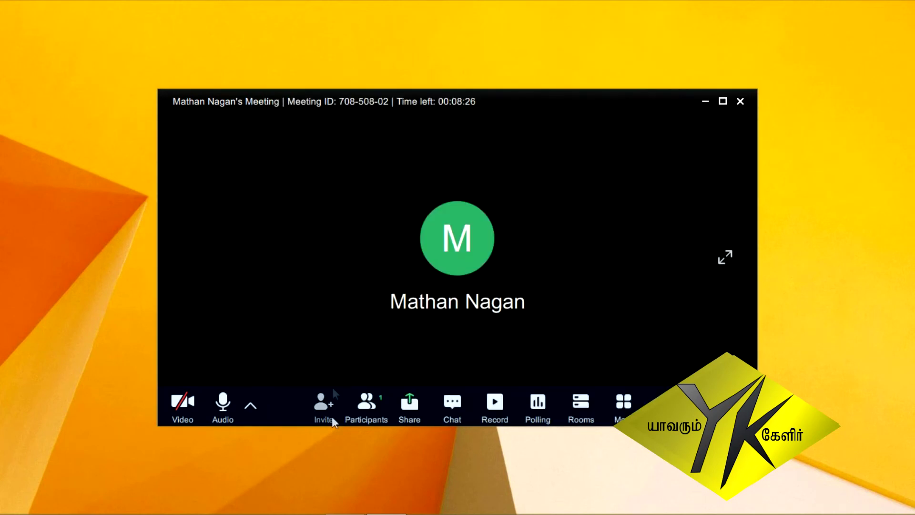
Share a whiteboard in the meeting and maximize the whiteboard window
{"action": "left_click", "coordinate": [402, 409]}
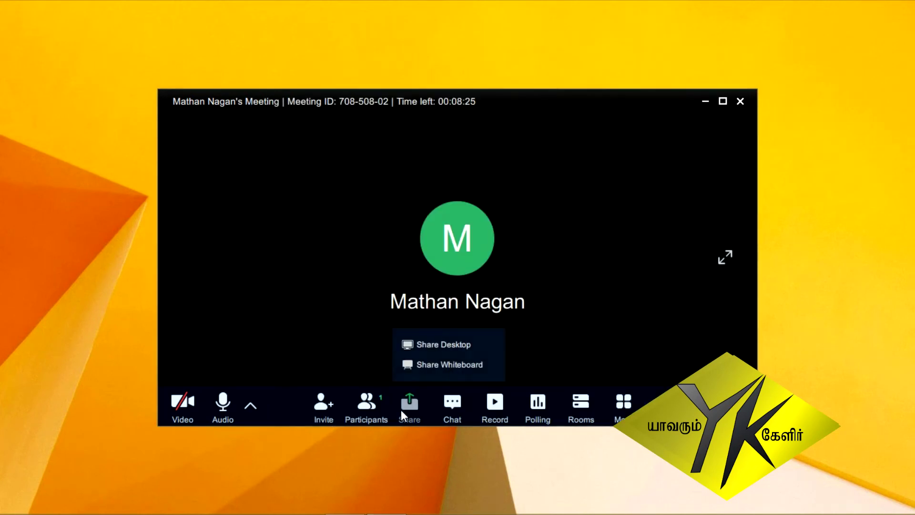
{"action": "left_click", "coordinate": [434, 369]}
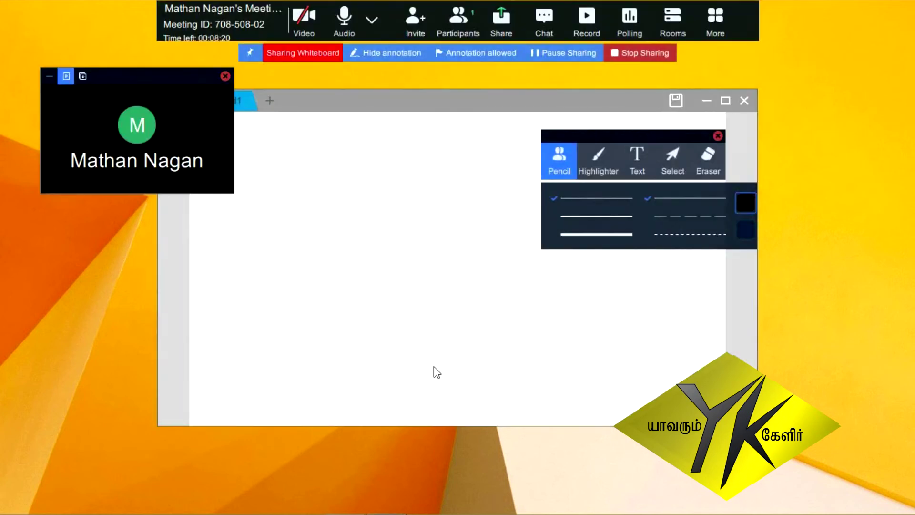
{"action": "left_click", "coordinate": [725, 101]}
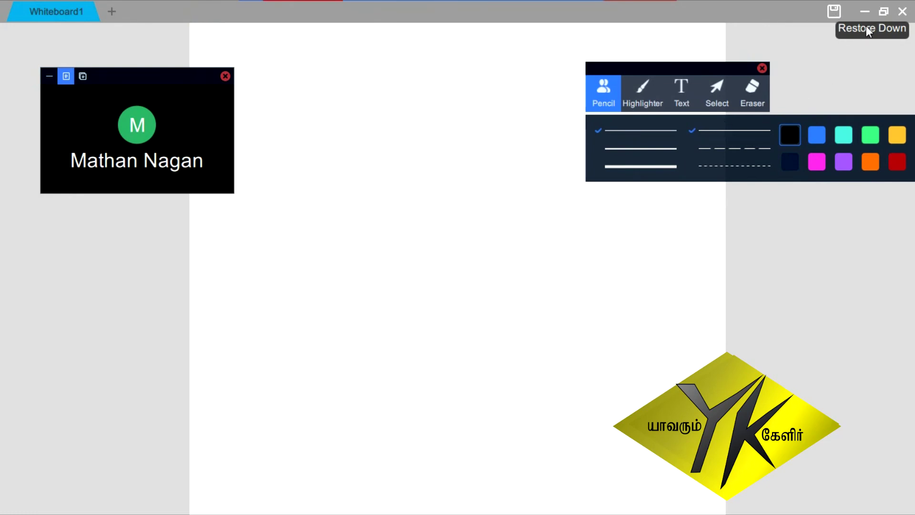
Close the shared whiteboard and request to end the meeting
{"action": "left_click", "coordinate": [902, 13]}
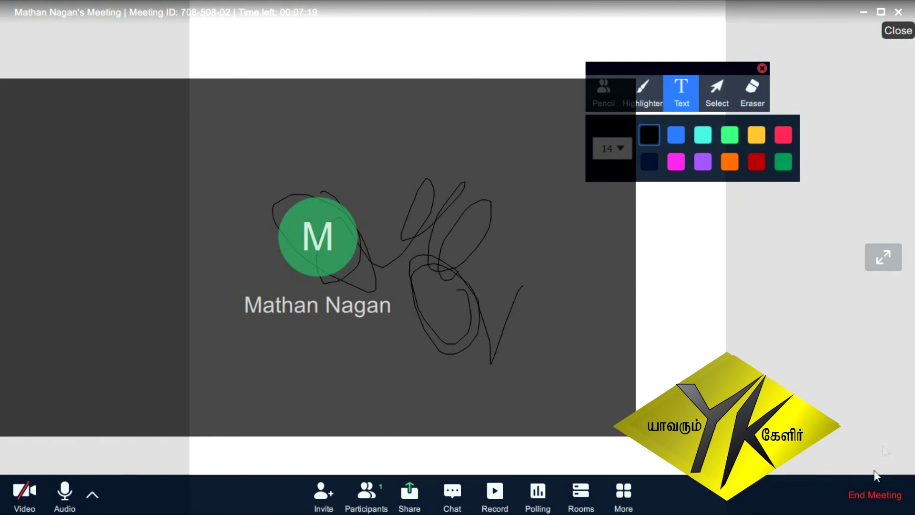
{"action": "left_click", "coordinate": [868, 498]}
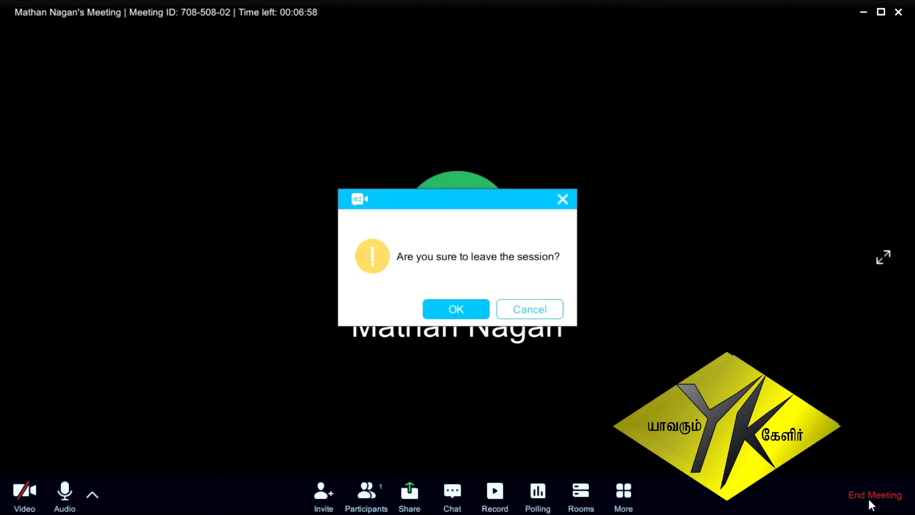